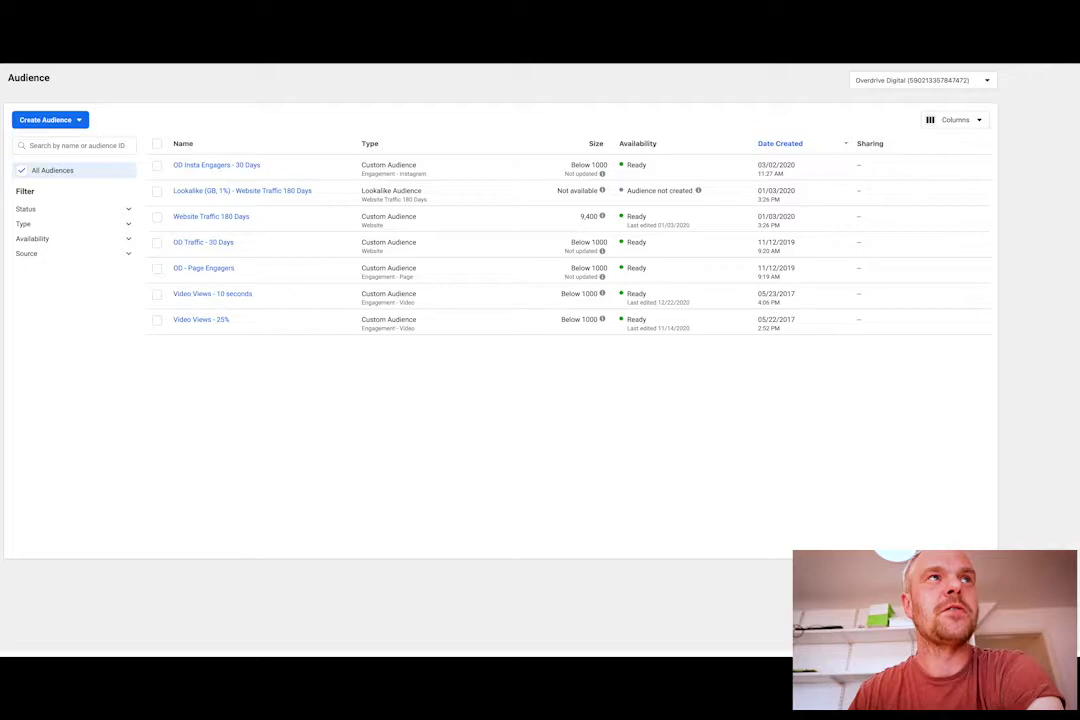
# Start a new custom audience using Video as its Facebook source
pyautogui.click(46, 119)
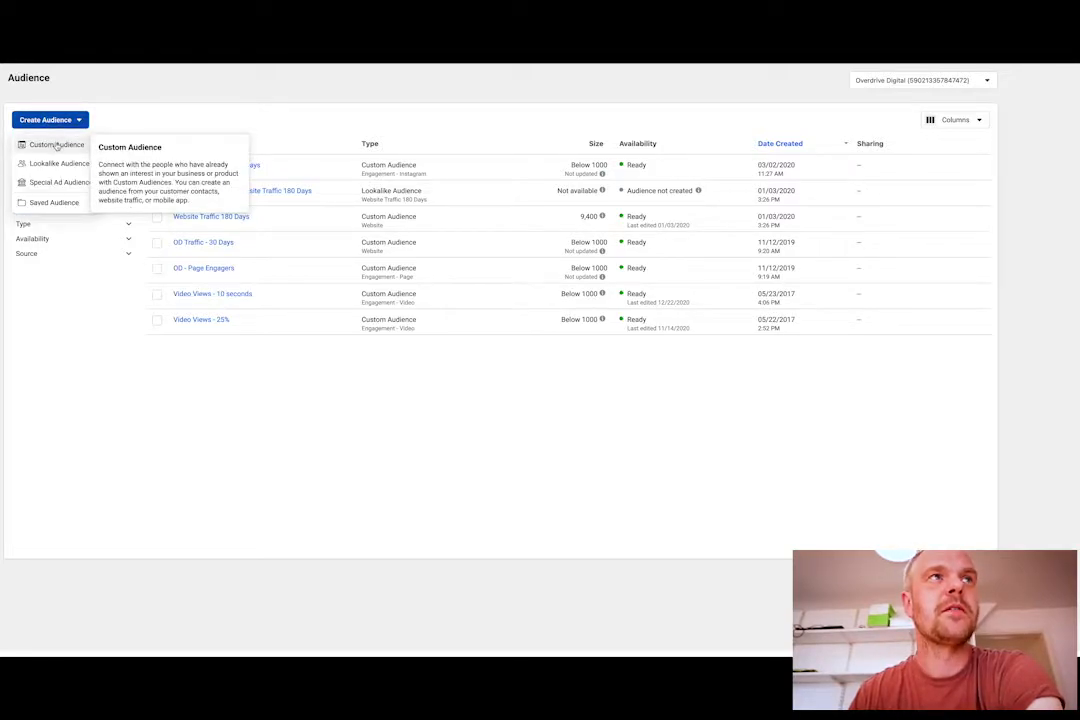
pyautogui.click(57, 145)
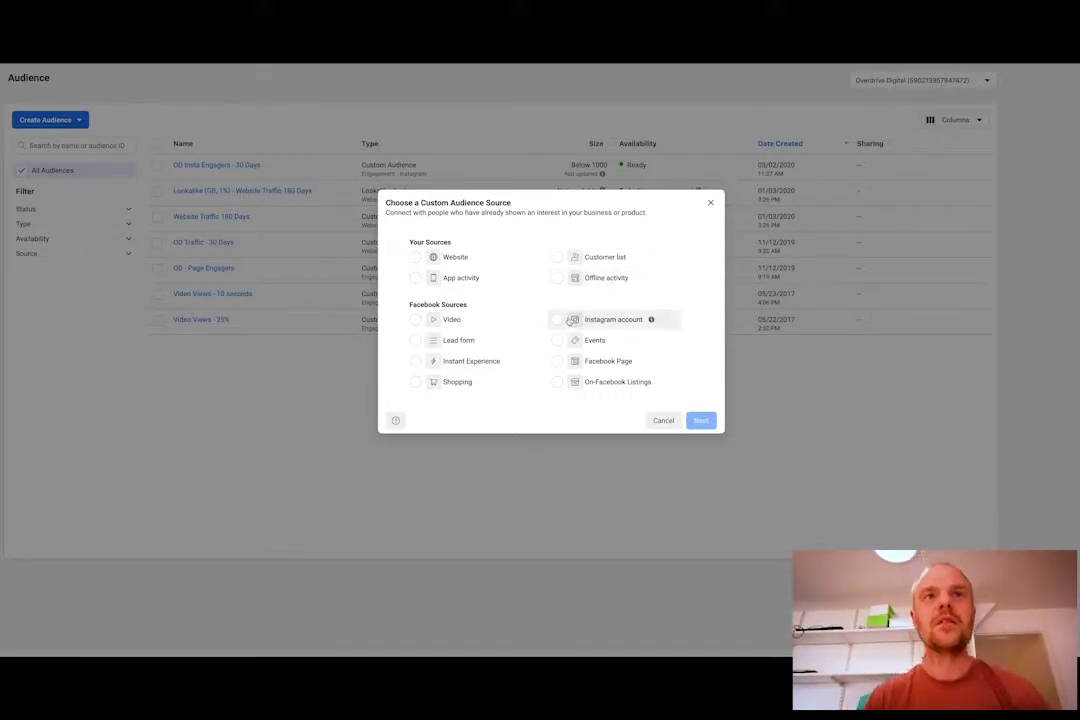
pyautogui.click(468, 319)
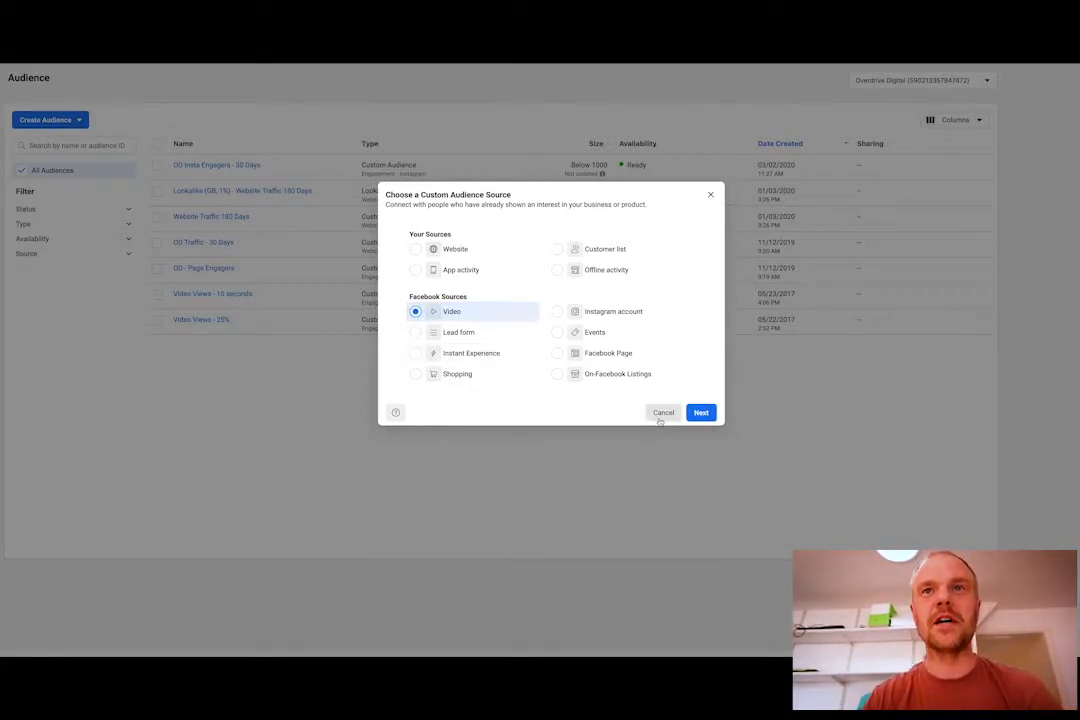
pyautogui.click(701, 413)
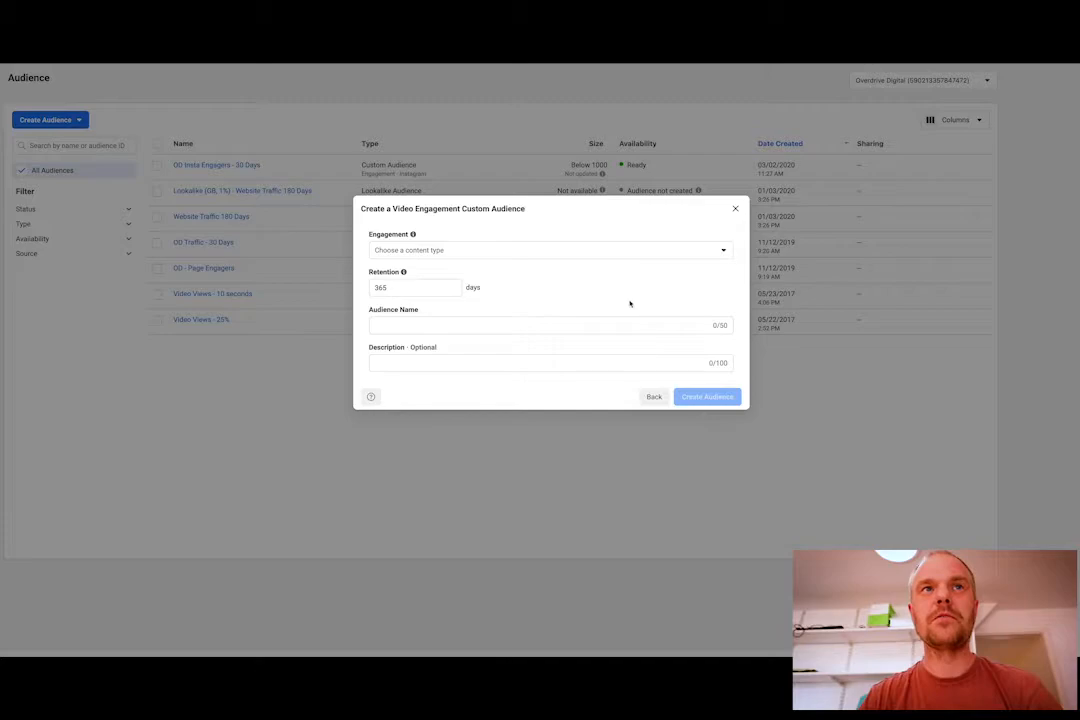
# Set the audience's engagement type to people who have watched 50% of the video
pyautogui.moveTo(412, 237)
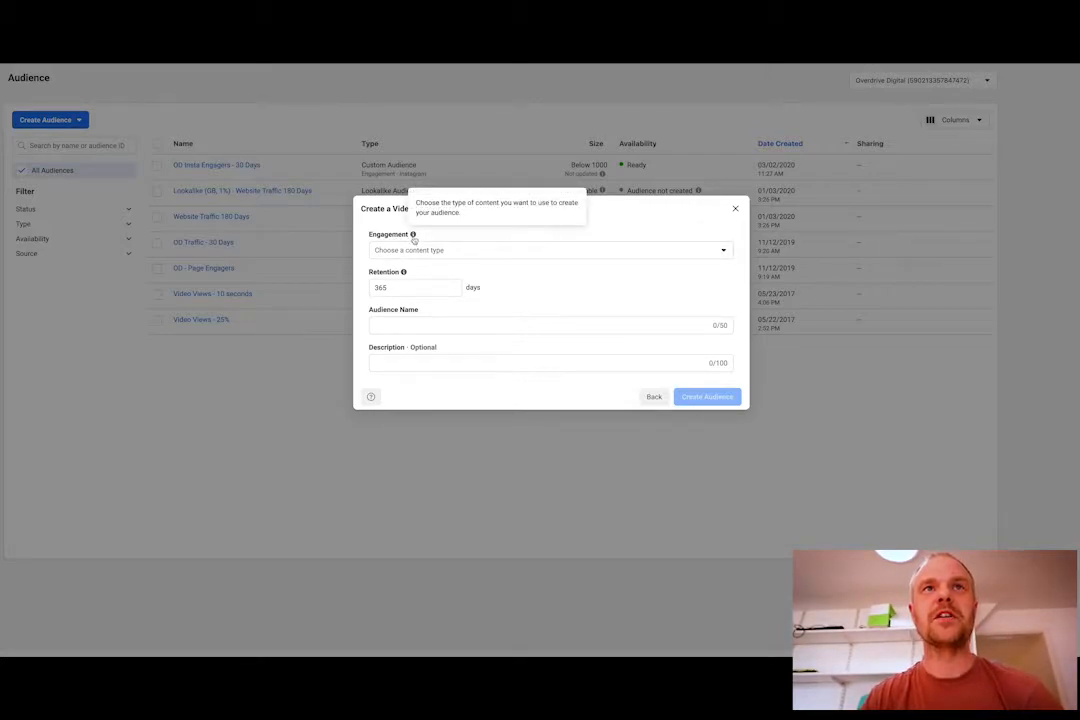
pyautogui.click(425, 251)
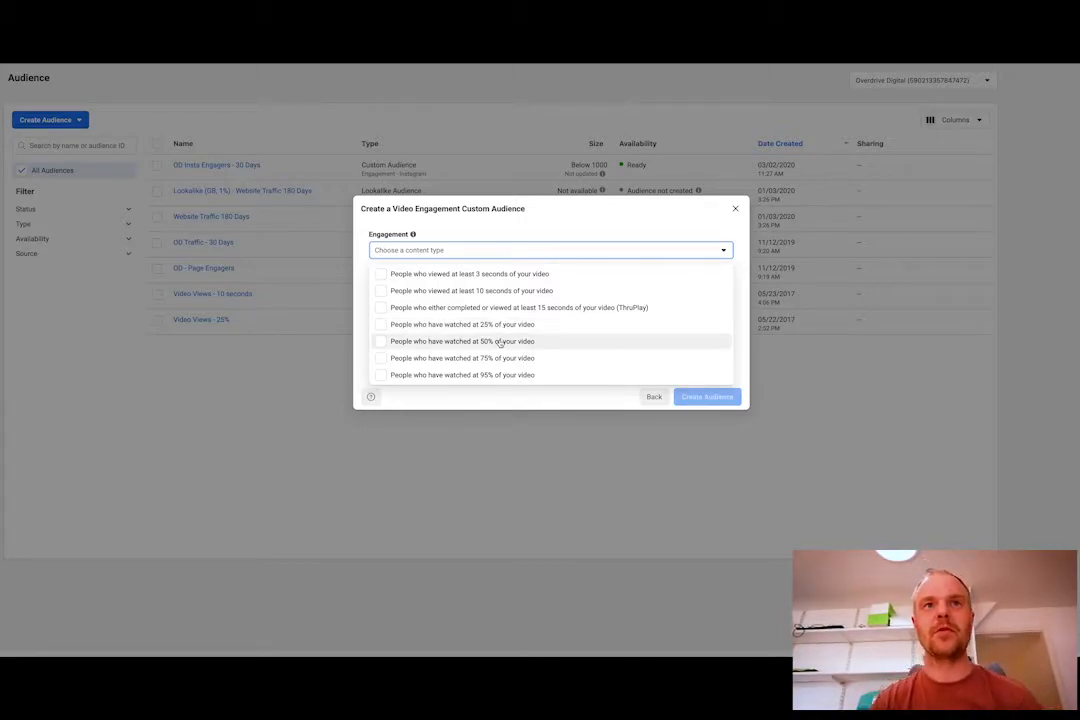
pyautogui.click(500, 342)
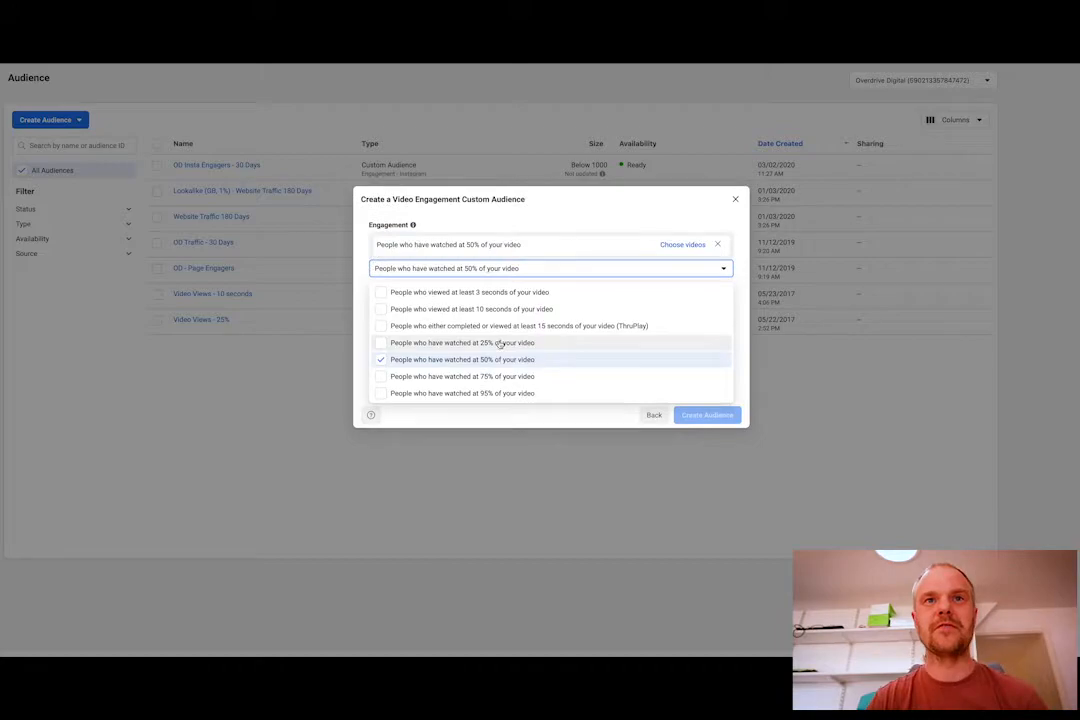
pyautogui.click(564, 214)
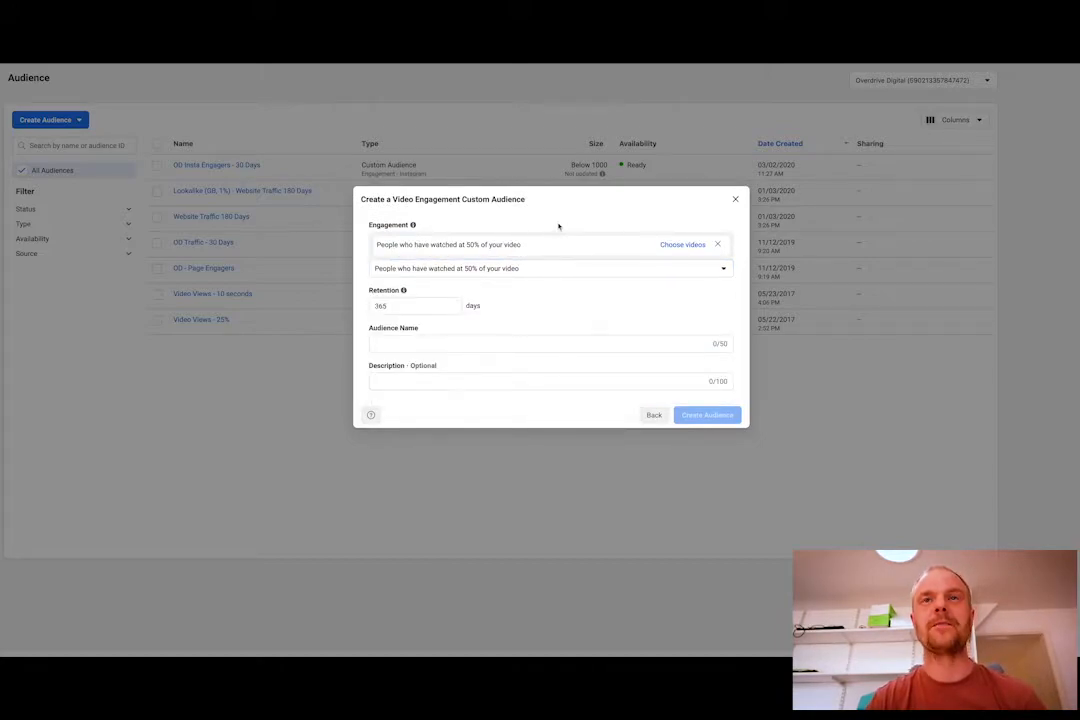
# Choose all six Overdrive Digital page videos listed from Feb 3 to Apr 15, 2021 for the 50% engagement rule and confirm them
pyautogui.click(668, 246)
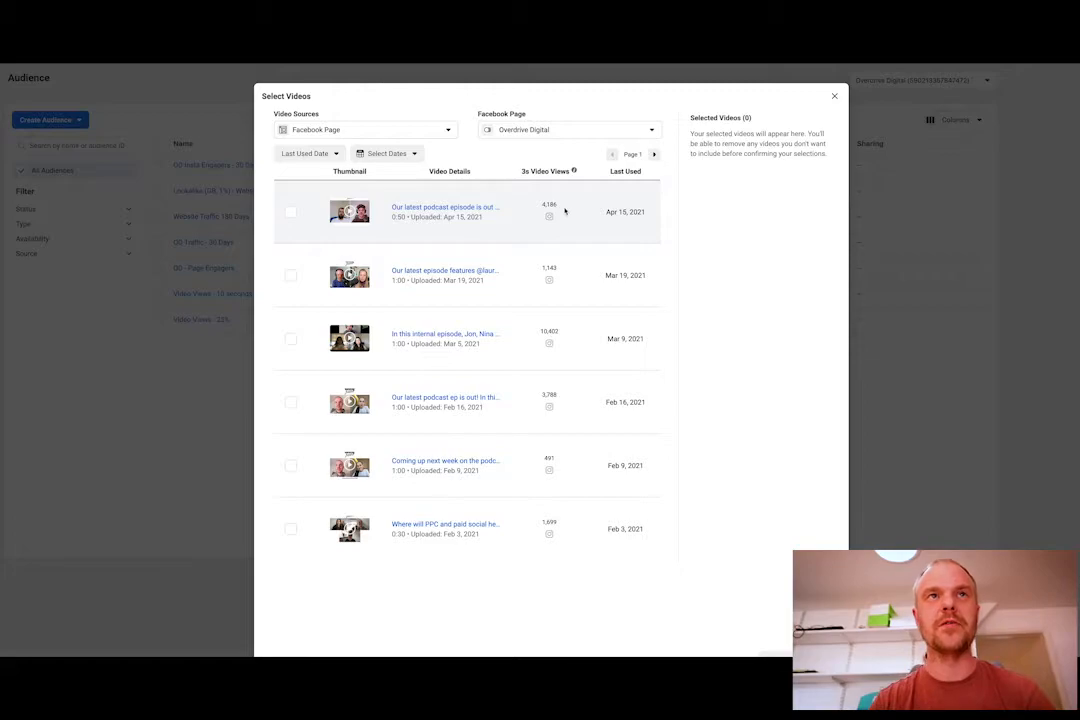
pyautogui.click(289, 211)
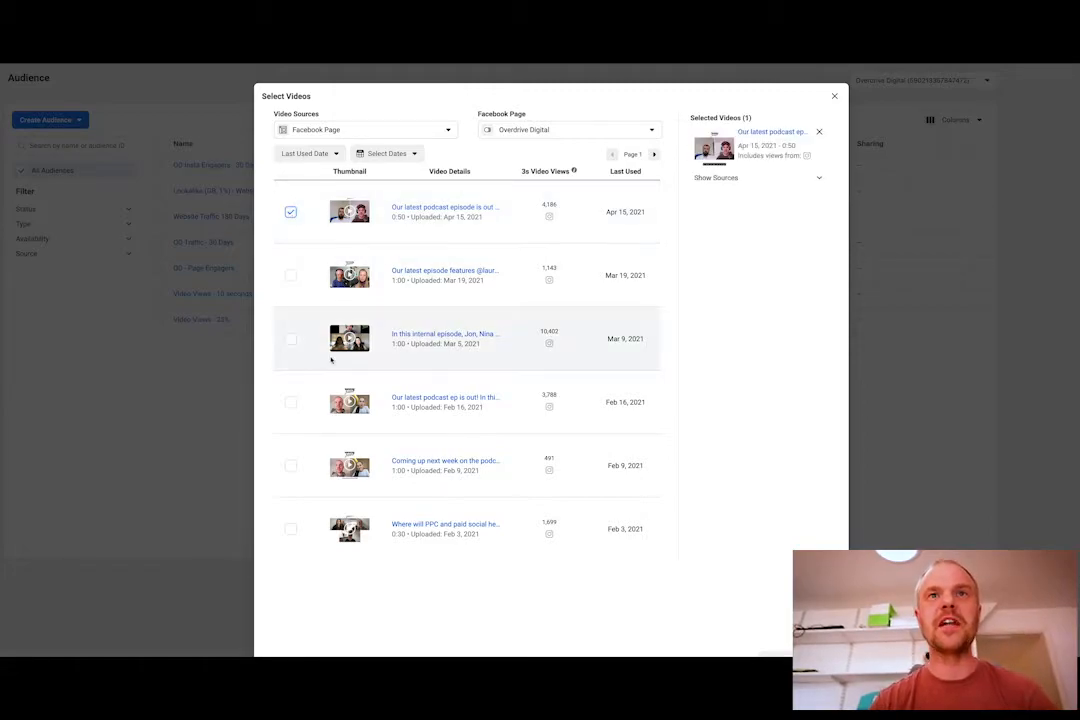
pyautogui.click(290, 340)
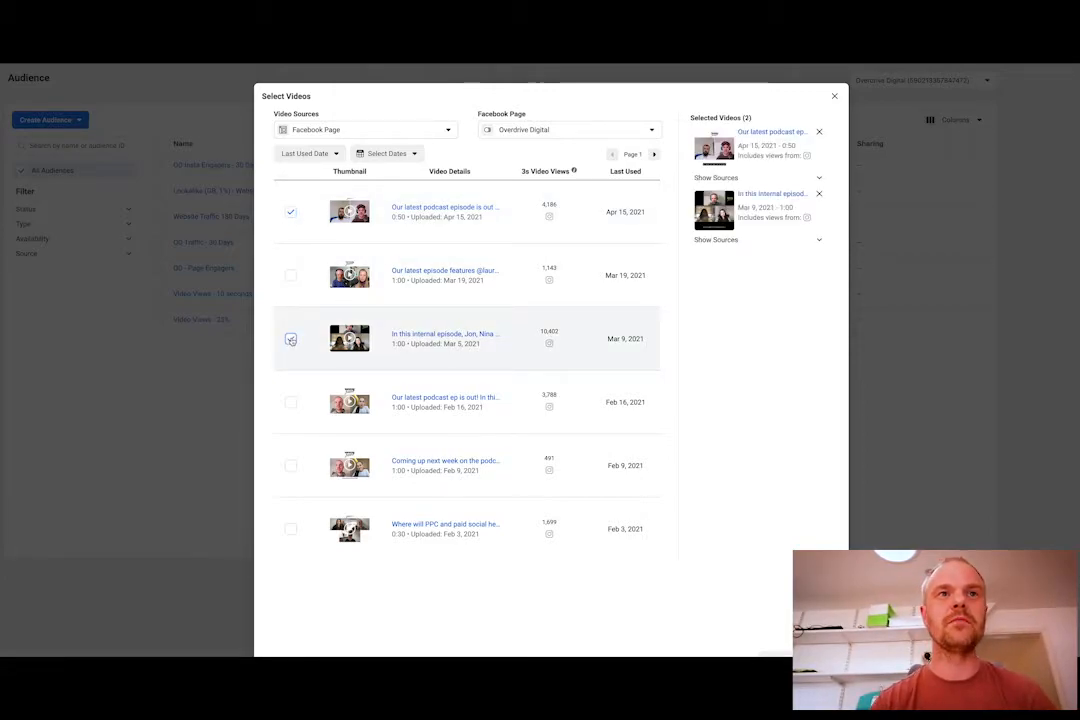
pyautogui.click(289, 529)
pyautogui.click(289, 467)
pyautogui.click(289, 402)
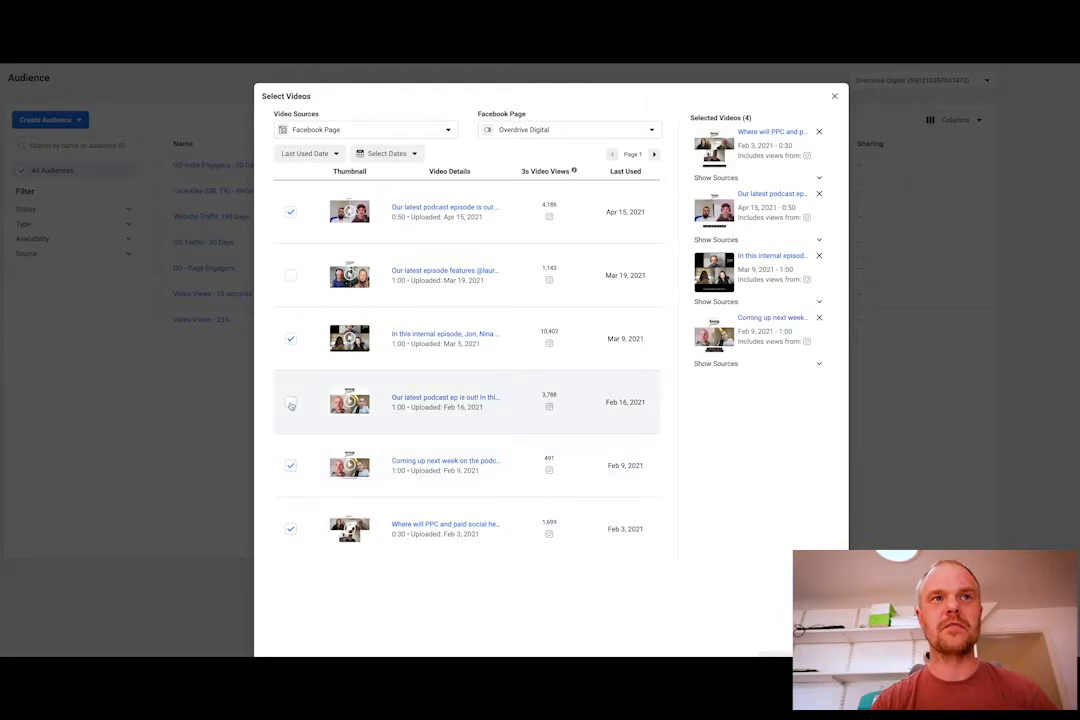
pyautogui.click(289, 277)
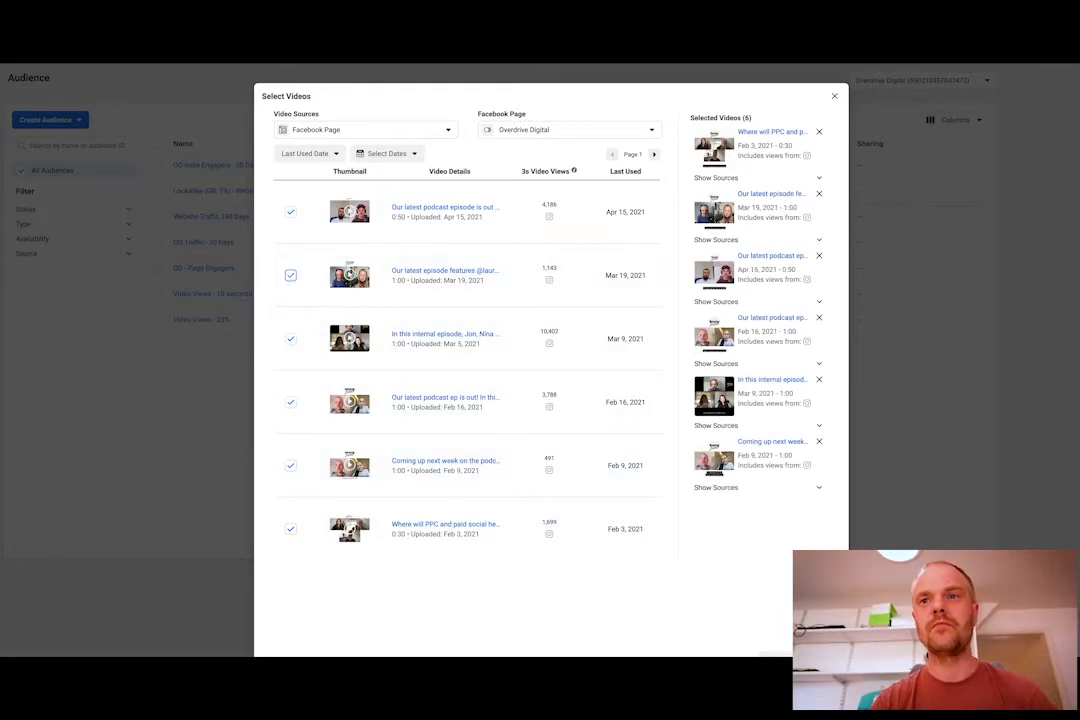
pyautogui.click(810, 640)
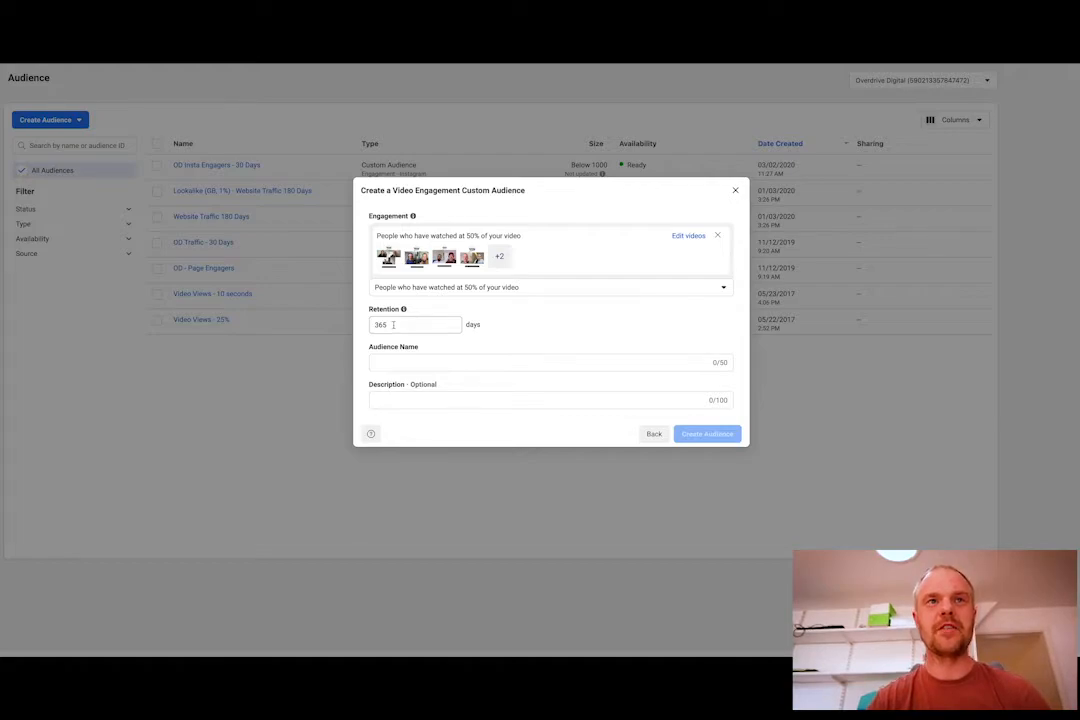
# Create the audience with a retention of 10 days and the name "Video Views 50% 10 Days", leaving the description empty
pyautogui.moveTo(393, 324); pyautogui.dragTo(367, 326)
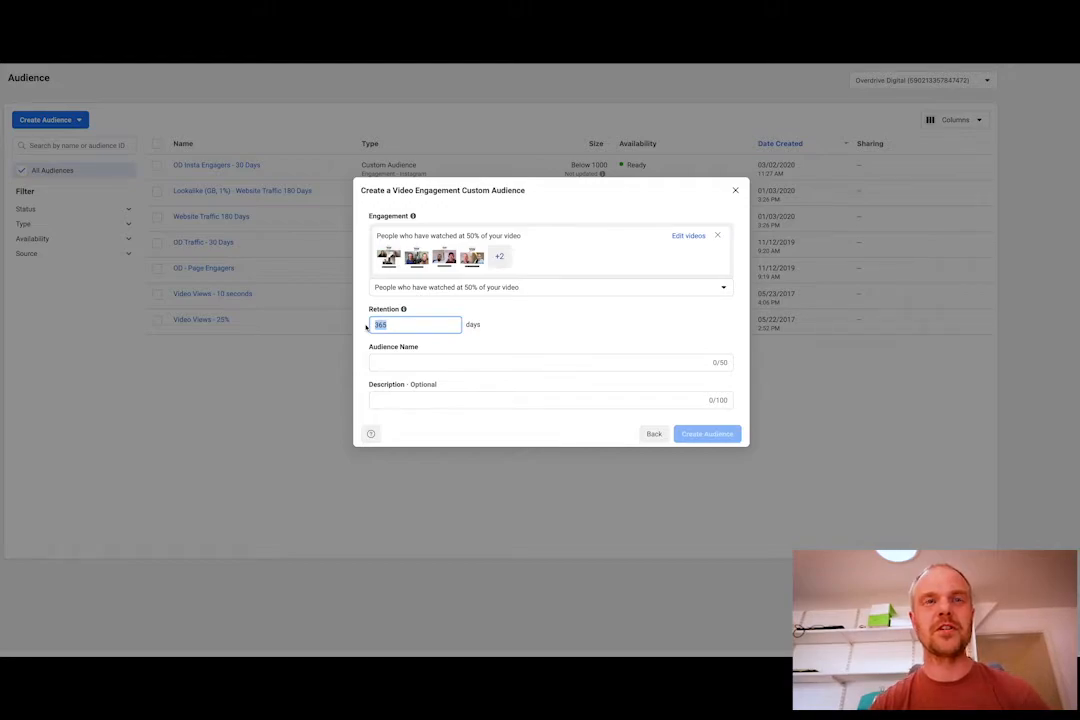
pyautogui.write('10')
pyautogui.click(485, 362)
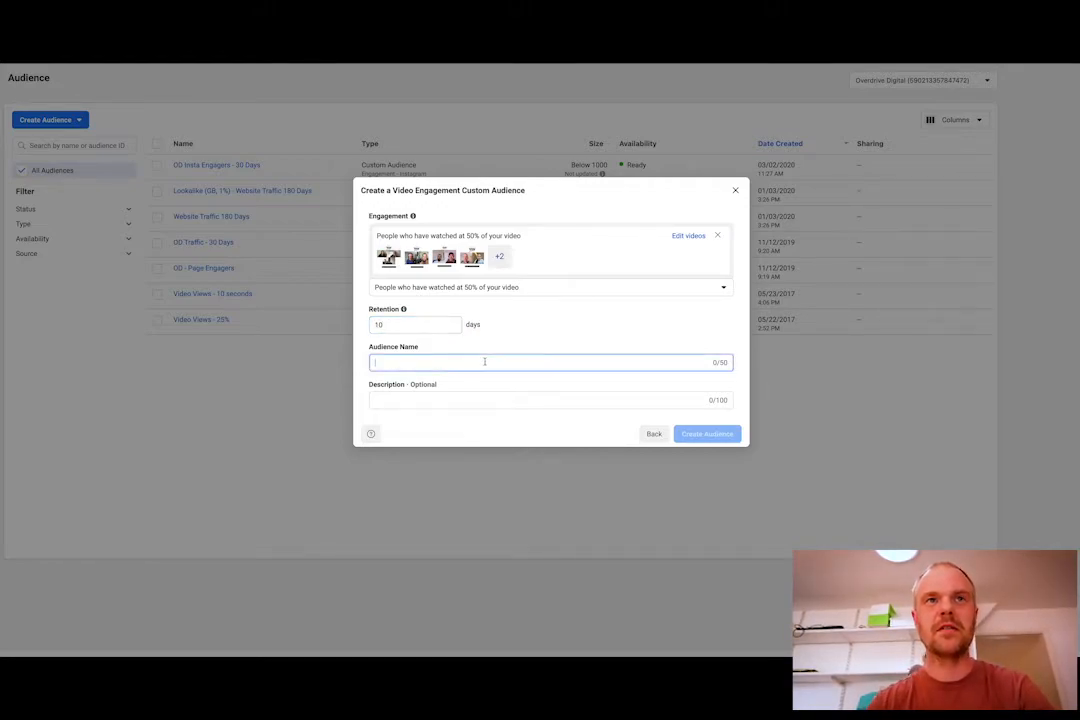
pyautogui.write('Video Views')
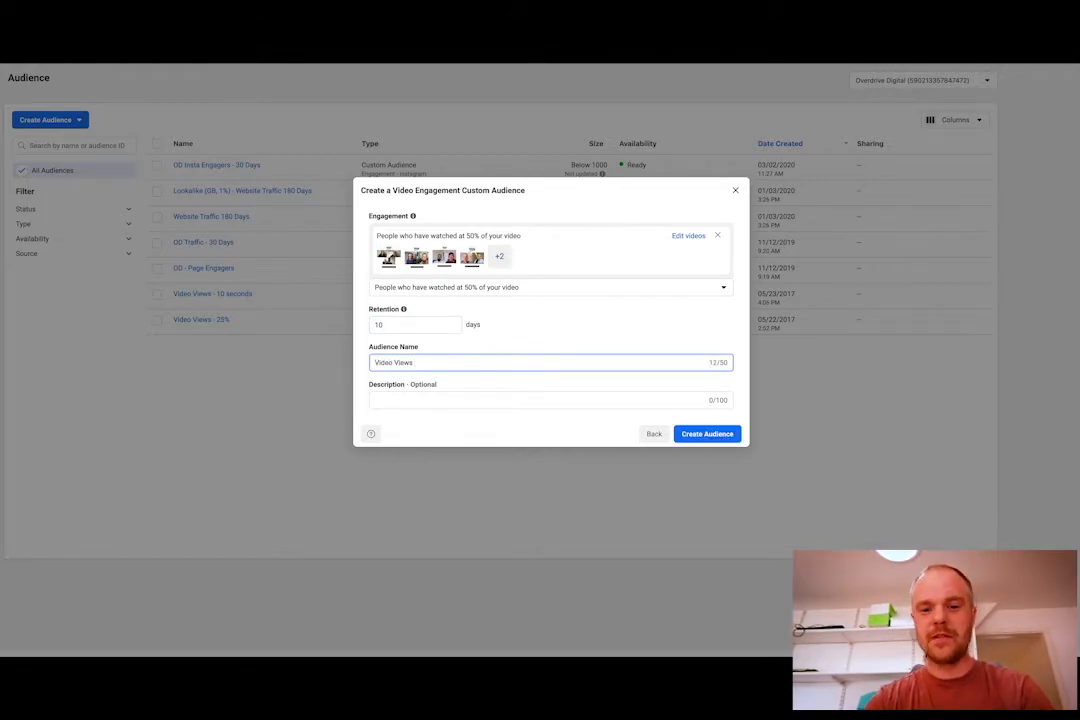
pyautogui.write(' 50')
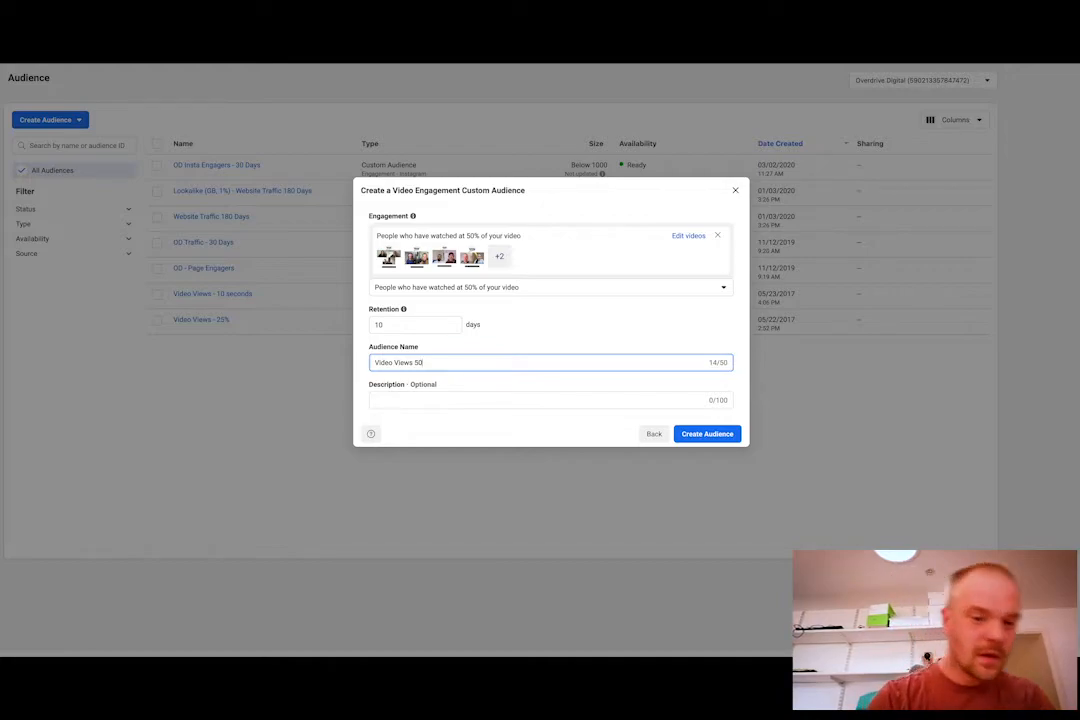
pyautogui.write('% 10 Days')
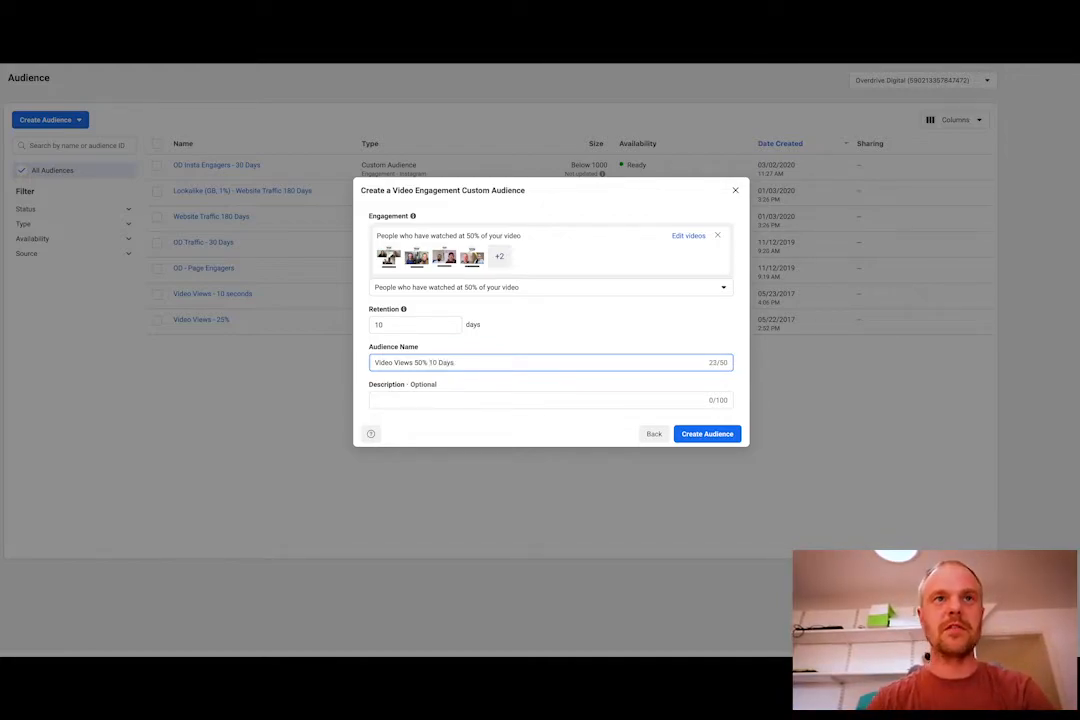
pyautogui.click(493, 396)
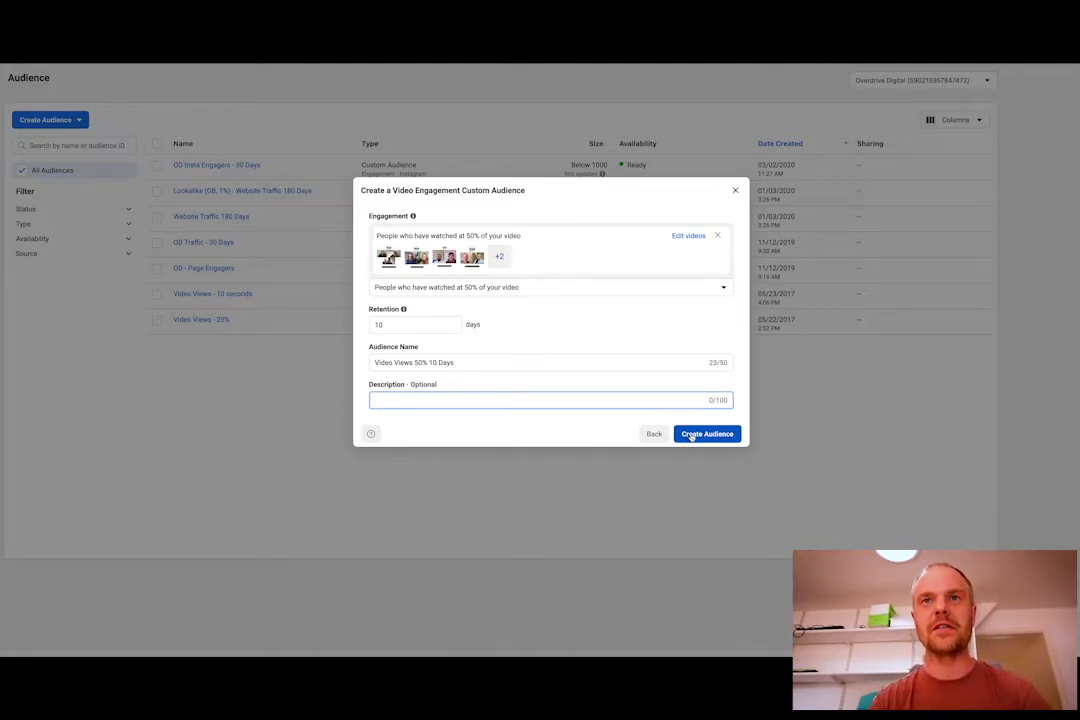
pyautogui.click(692, 437)
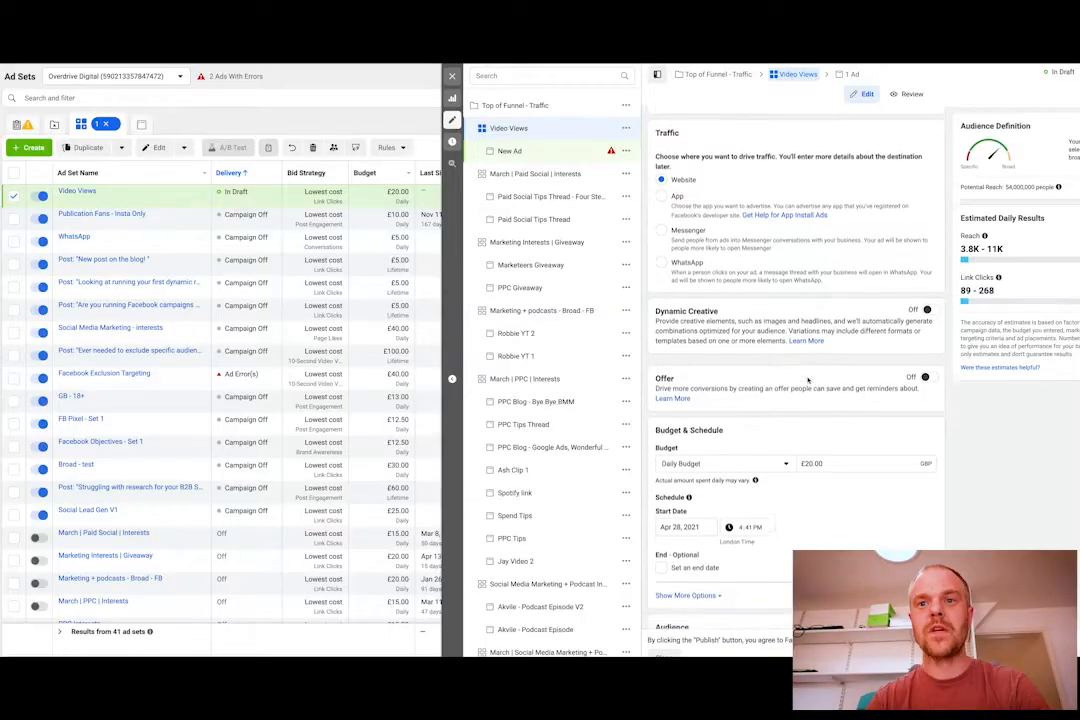
# Include the custom audience "Video Views 50% 10 Days" in the targeting of the draft Video Views ad set
pyautogui.scroll(-3, 807, 380)
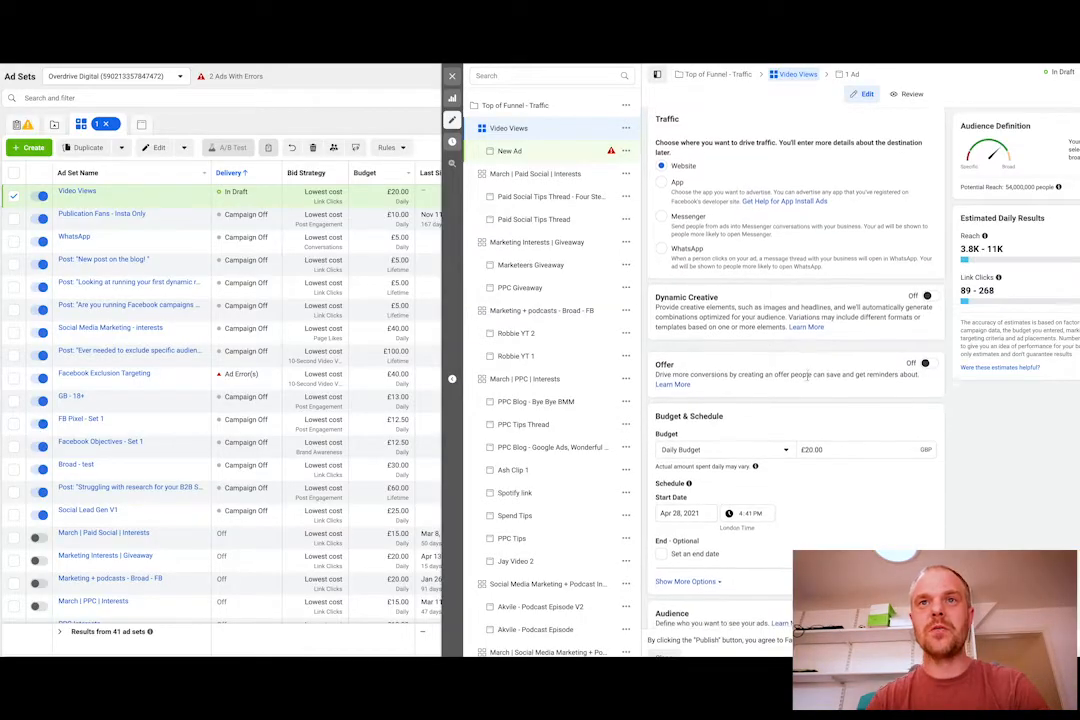
pyautogui.scroll(-5, 806, 380)
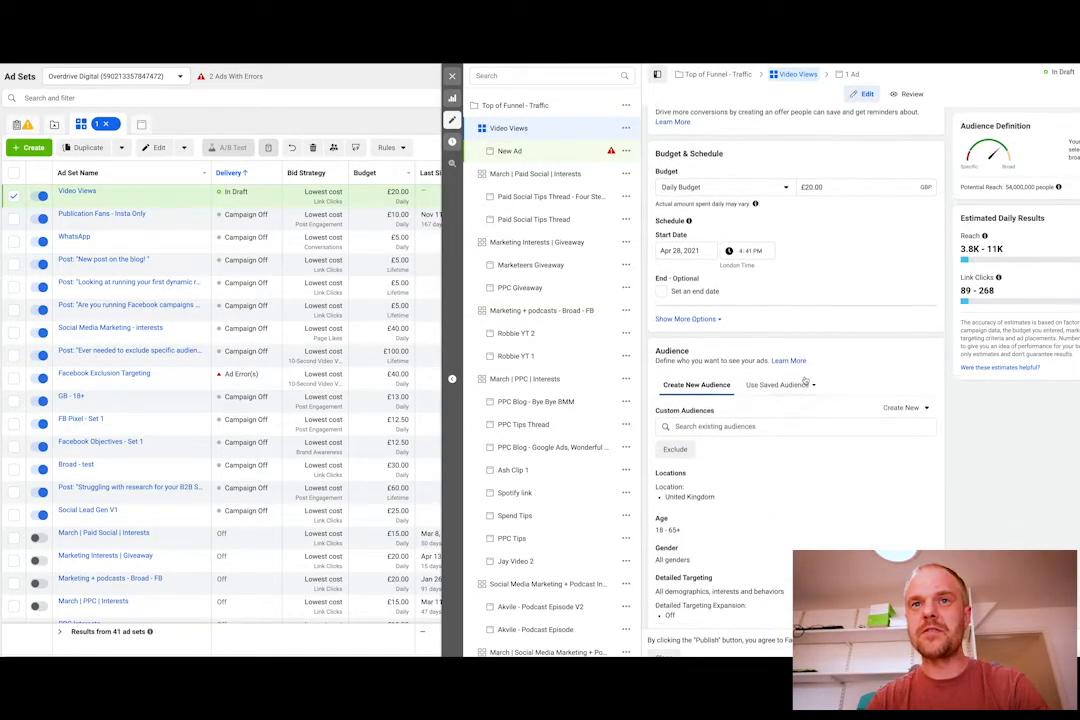
pyautogui.scroll(-1, 818, 393)
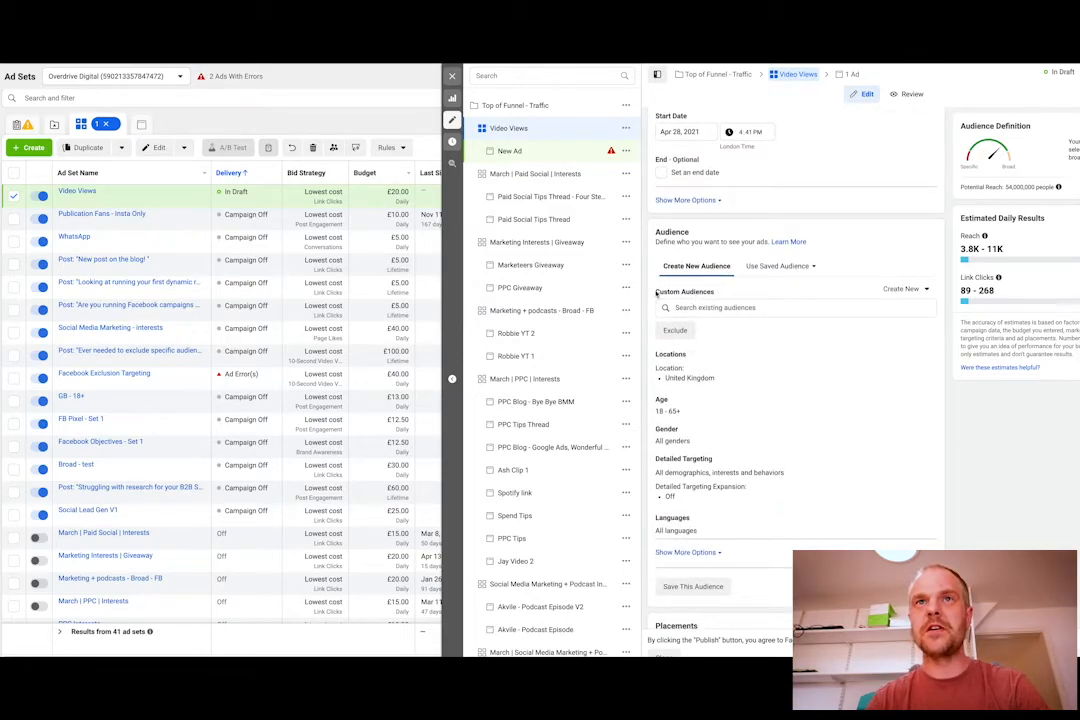
pyautogui.click(704, 307)
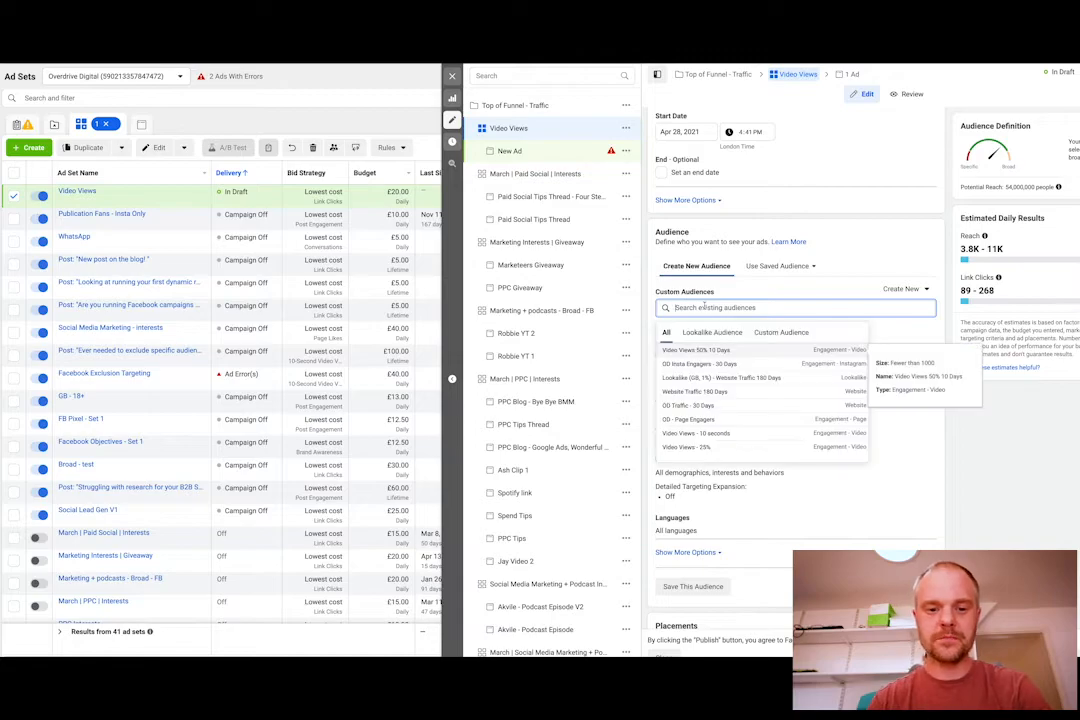
pyautogui.write('vi')
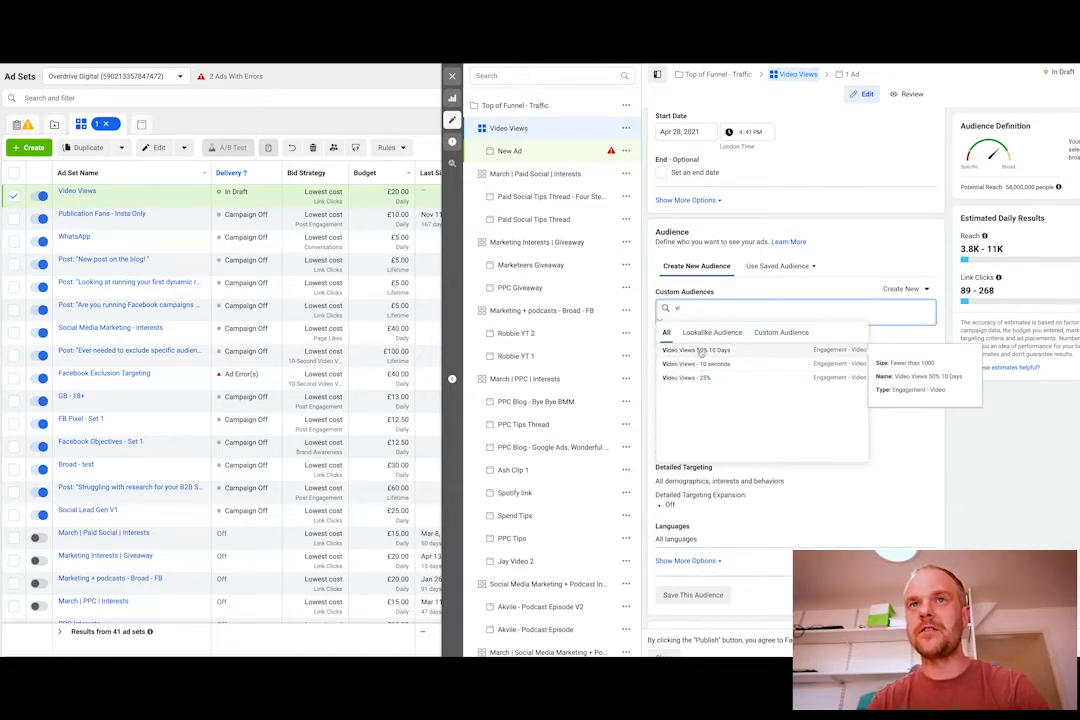
pyautogui.click(713, 352)
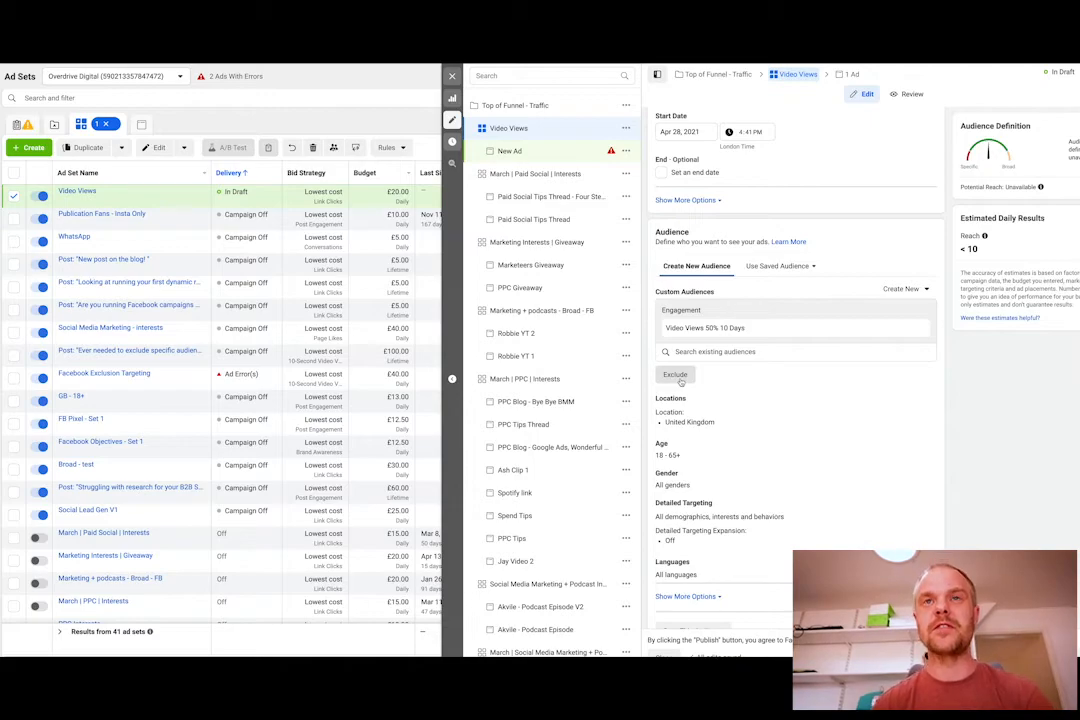
# Open the custom audience exclusions for the ad set and view the existing audiences available to exclude, without choosing one
pyautogui.click(679, 379)
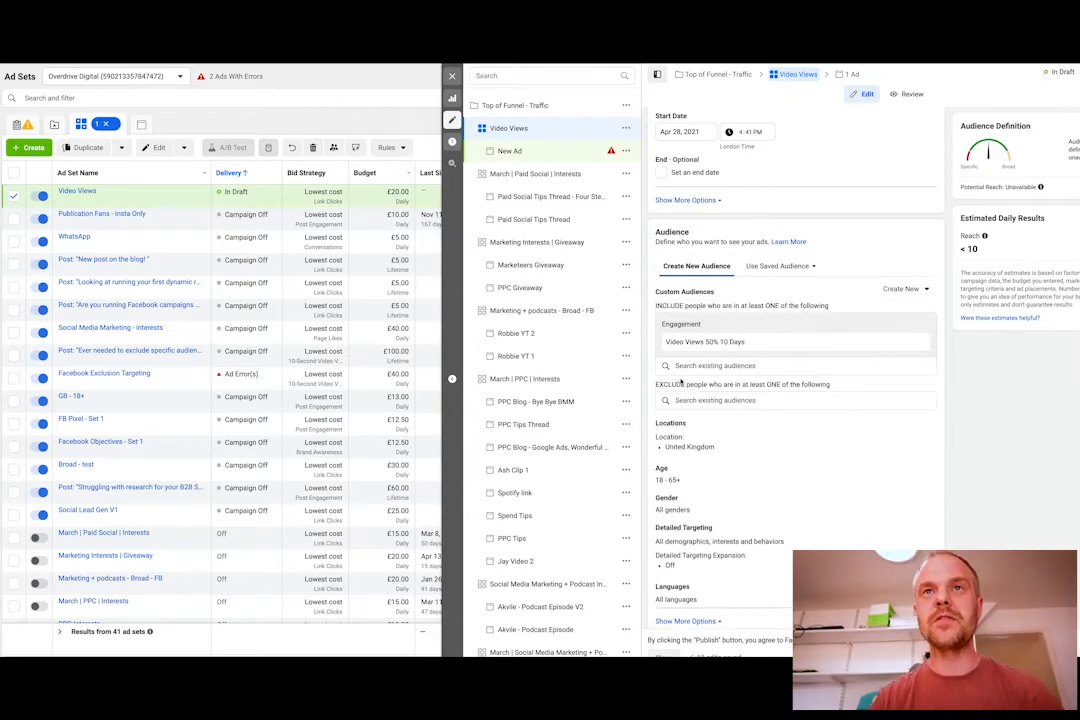
pyautogui.click(705, 400)
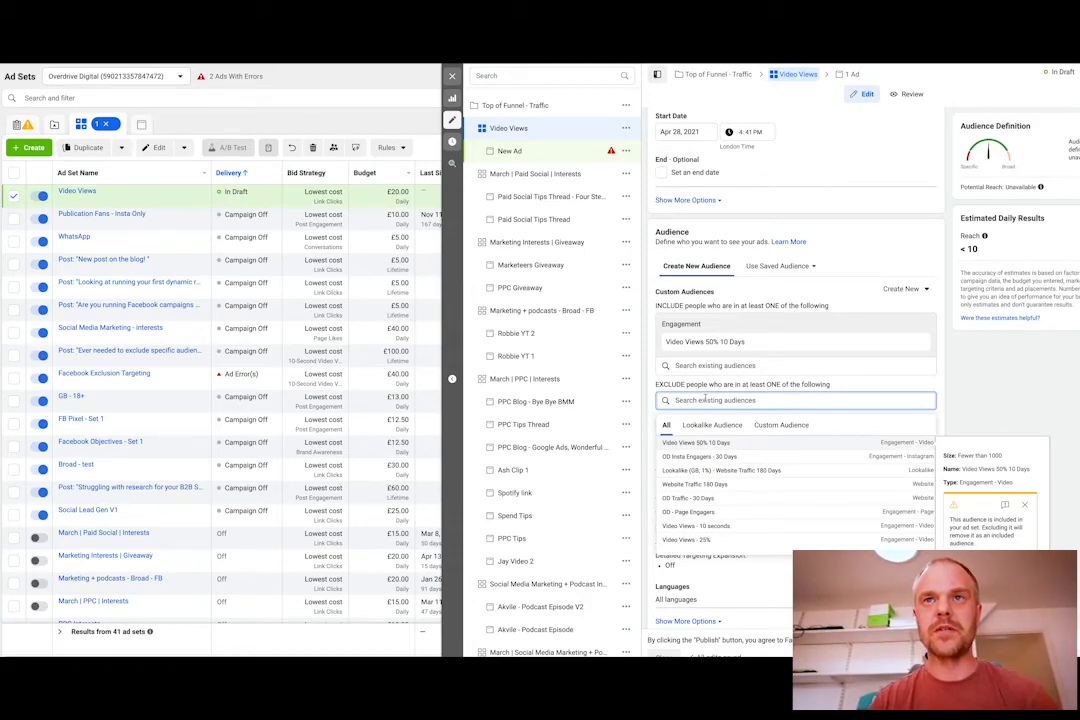
pyautogui.click(838, 386)
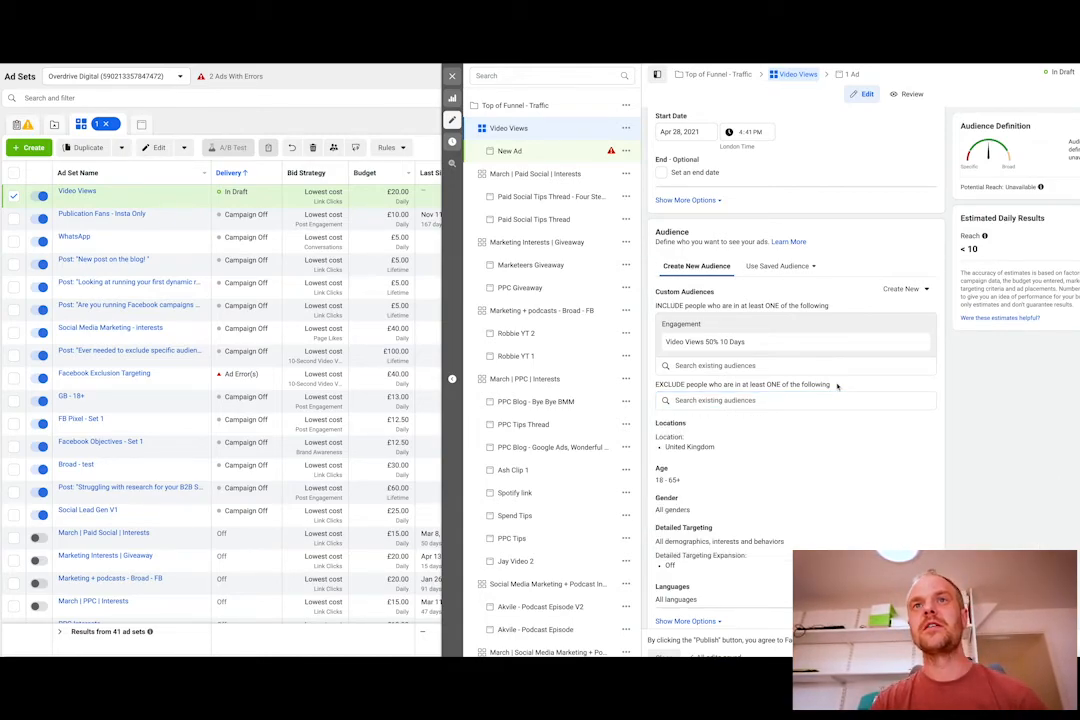
pyautogui.moveTo(712, 342)
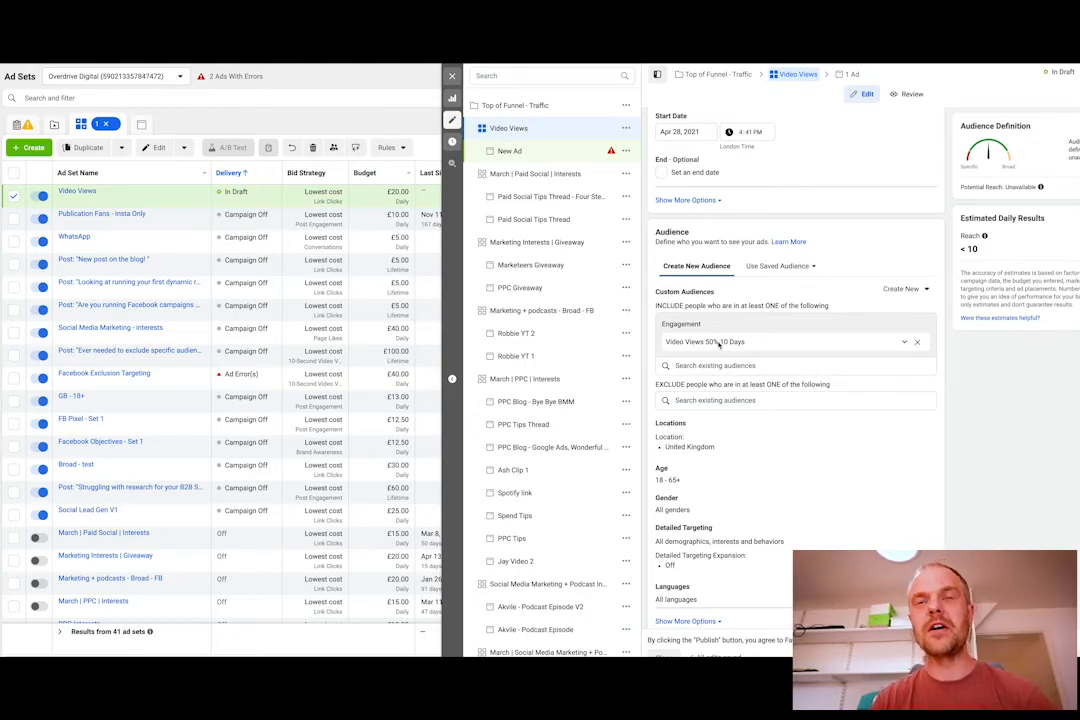